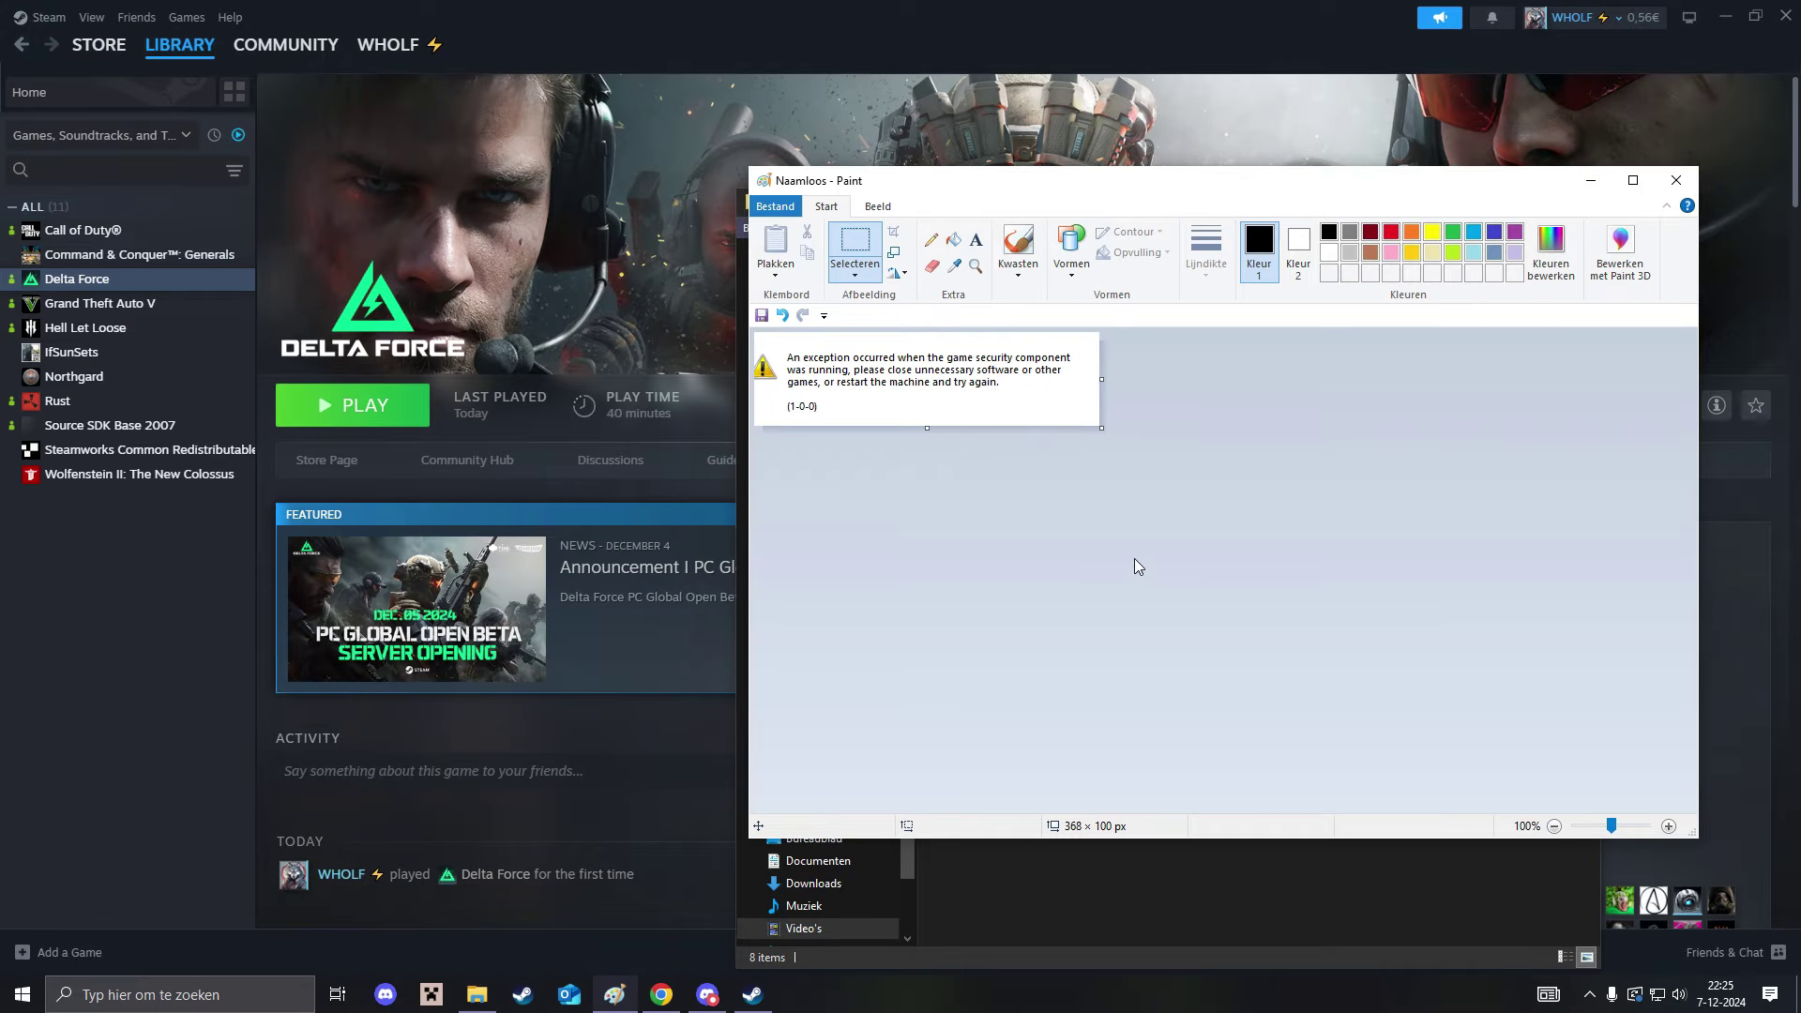
Step: Run services.msc from the Run dialog to open the Services console
key(super+r)
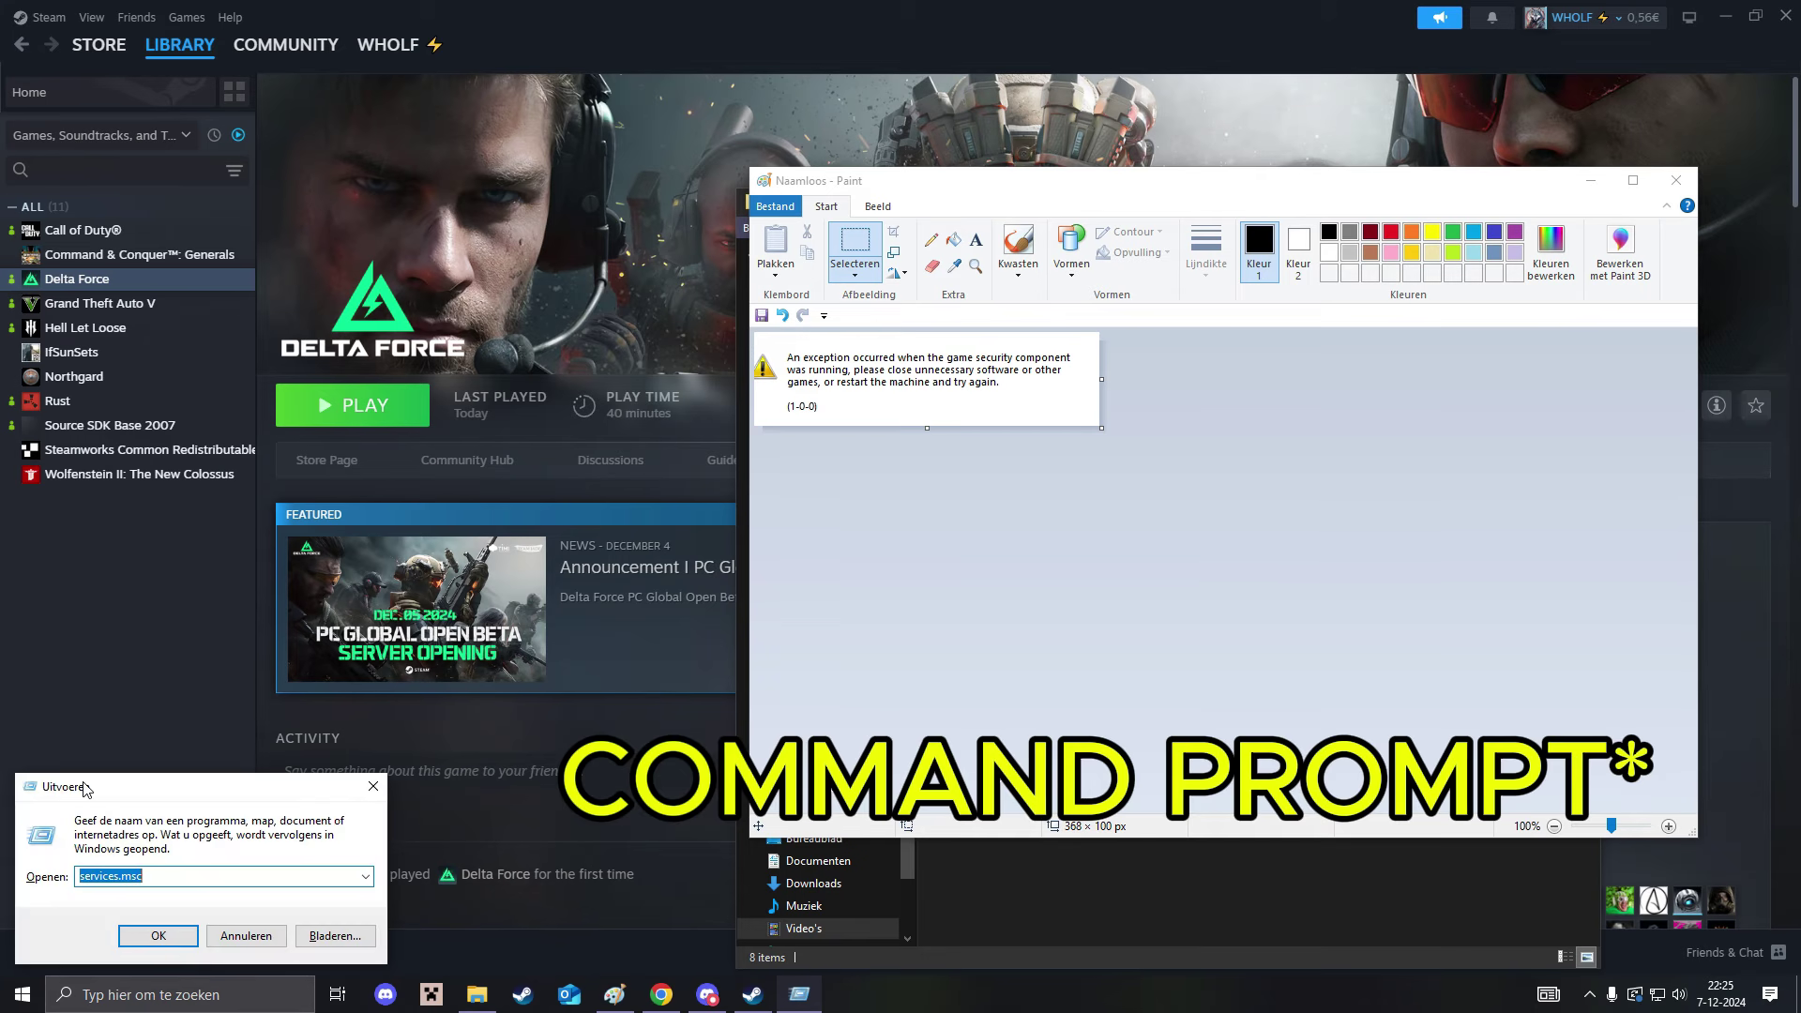
drag(87, 788, 969, 495)
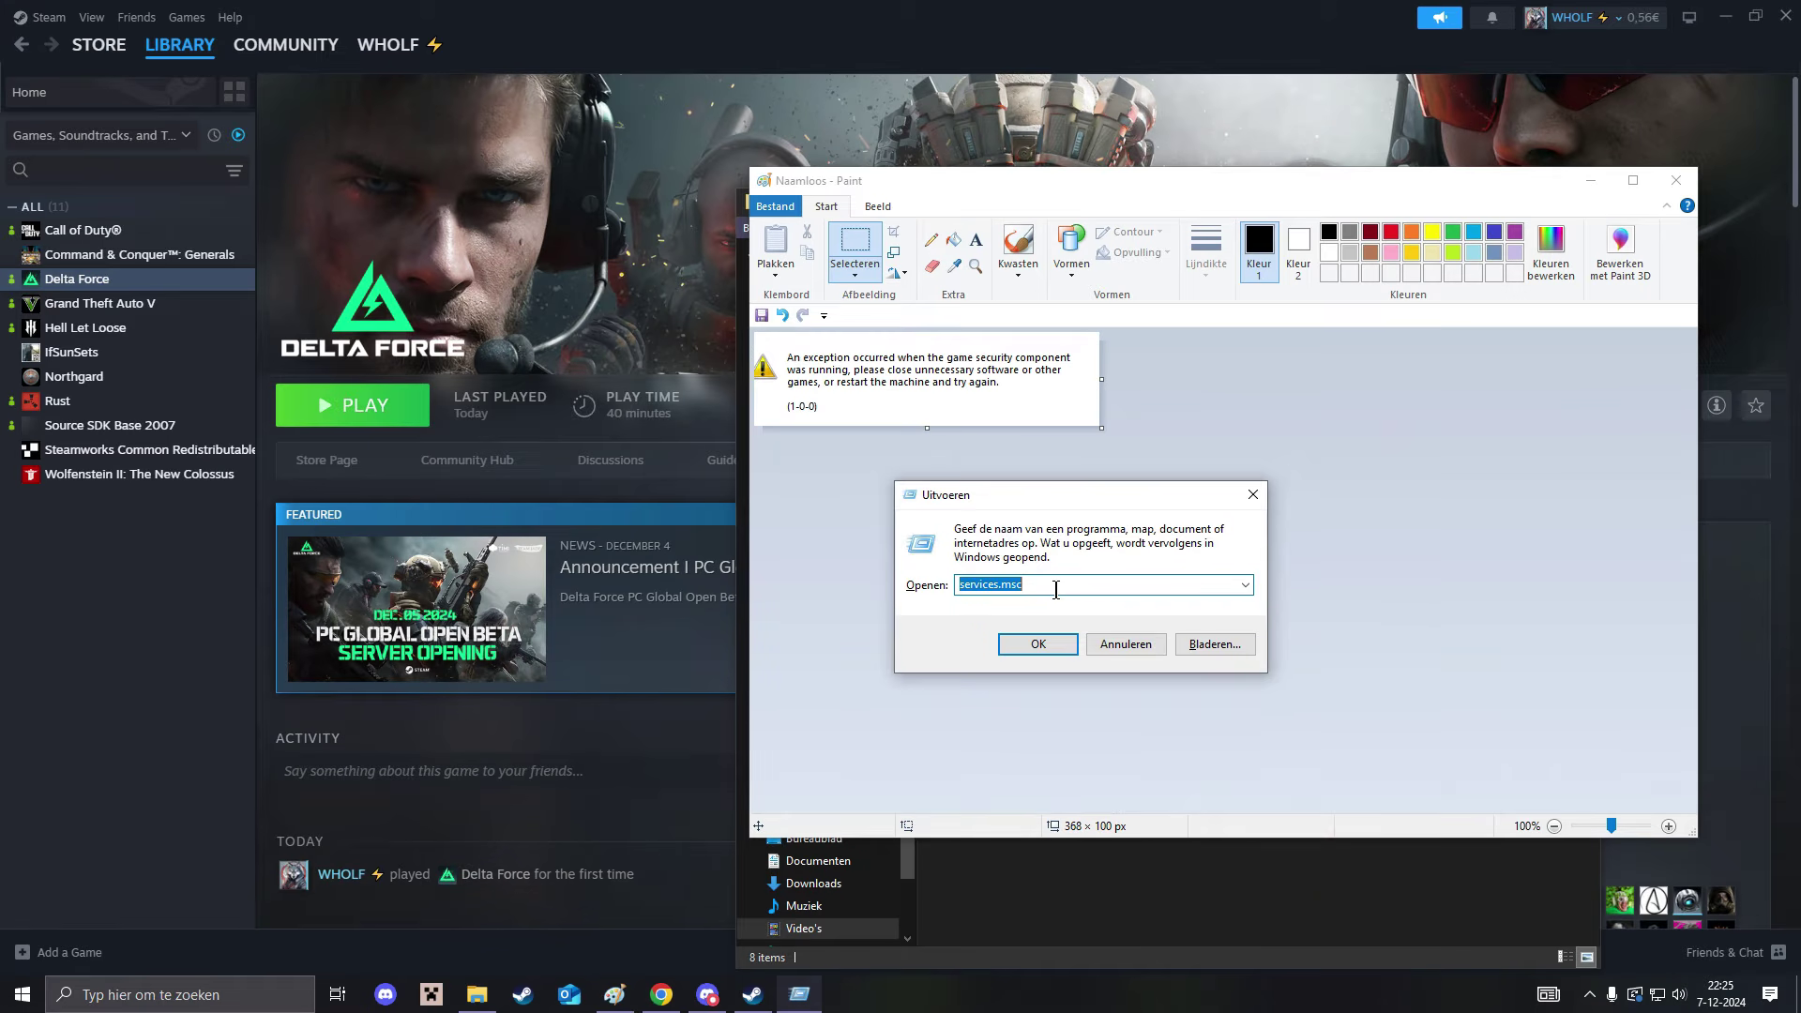
click(1056, 589)
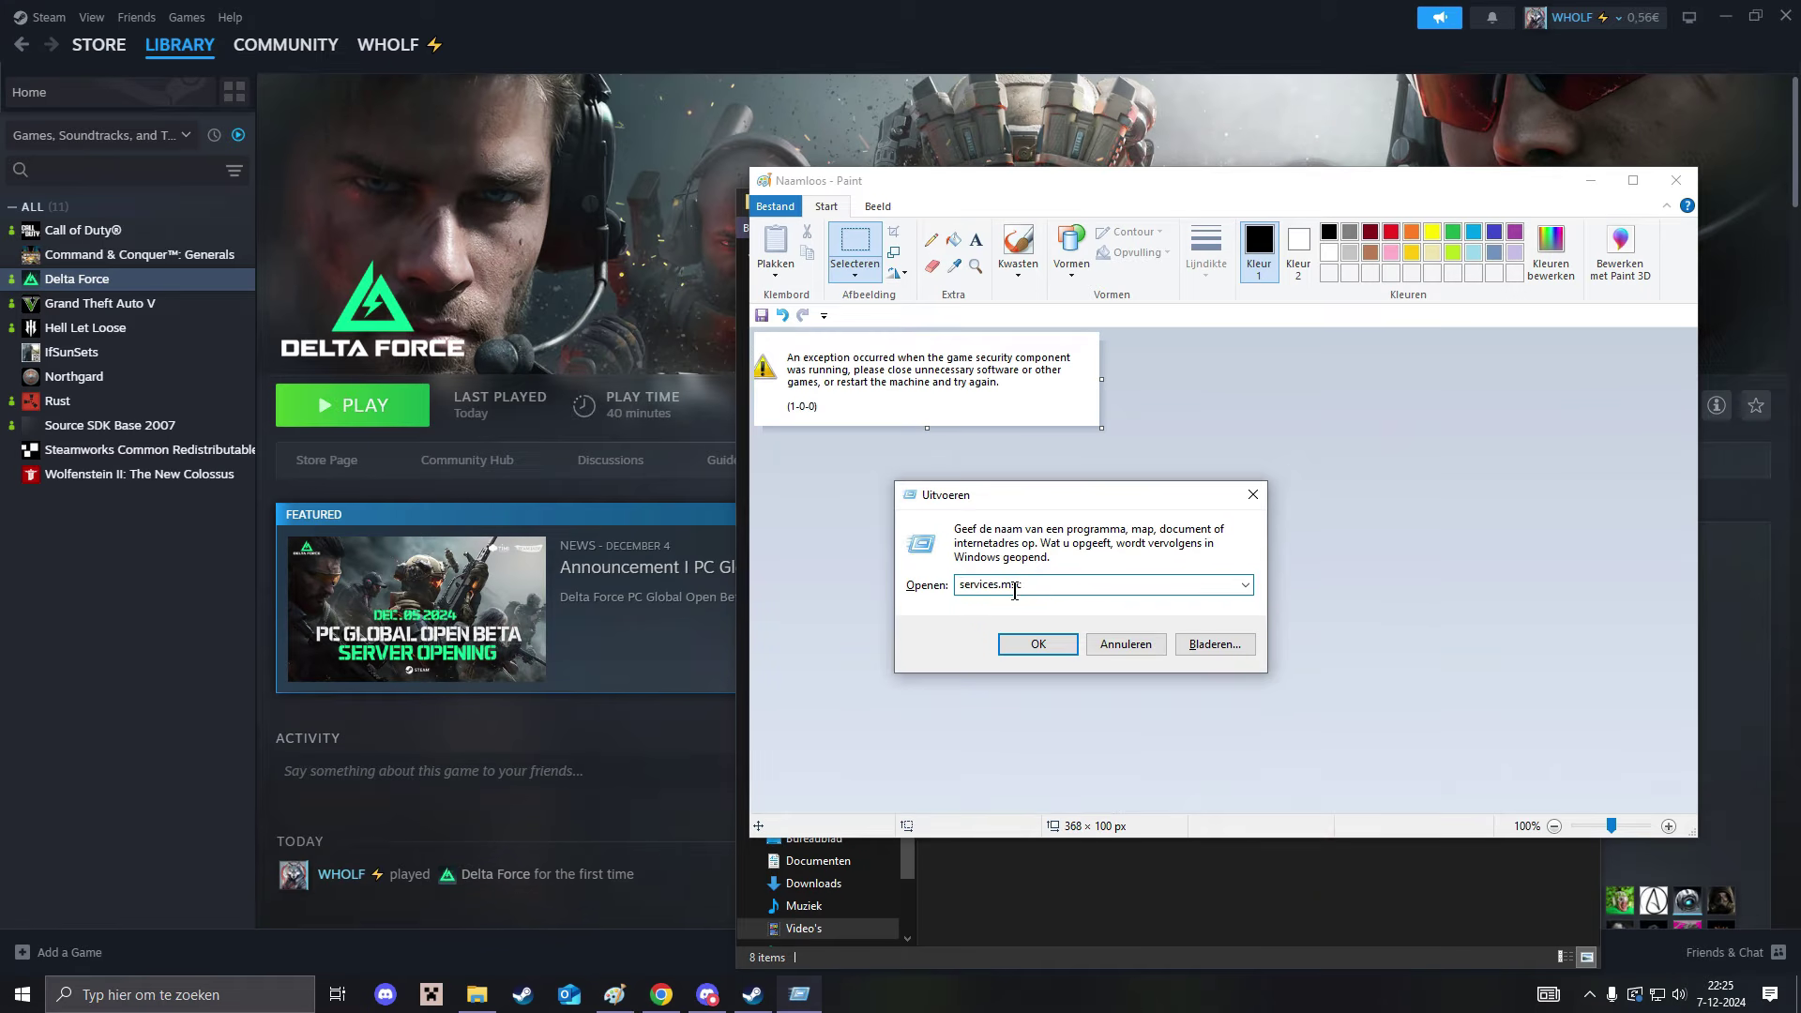
click(1040, 644)
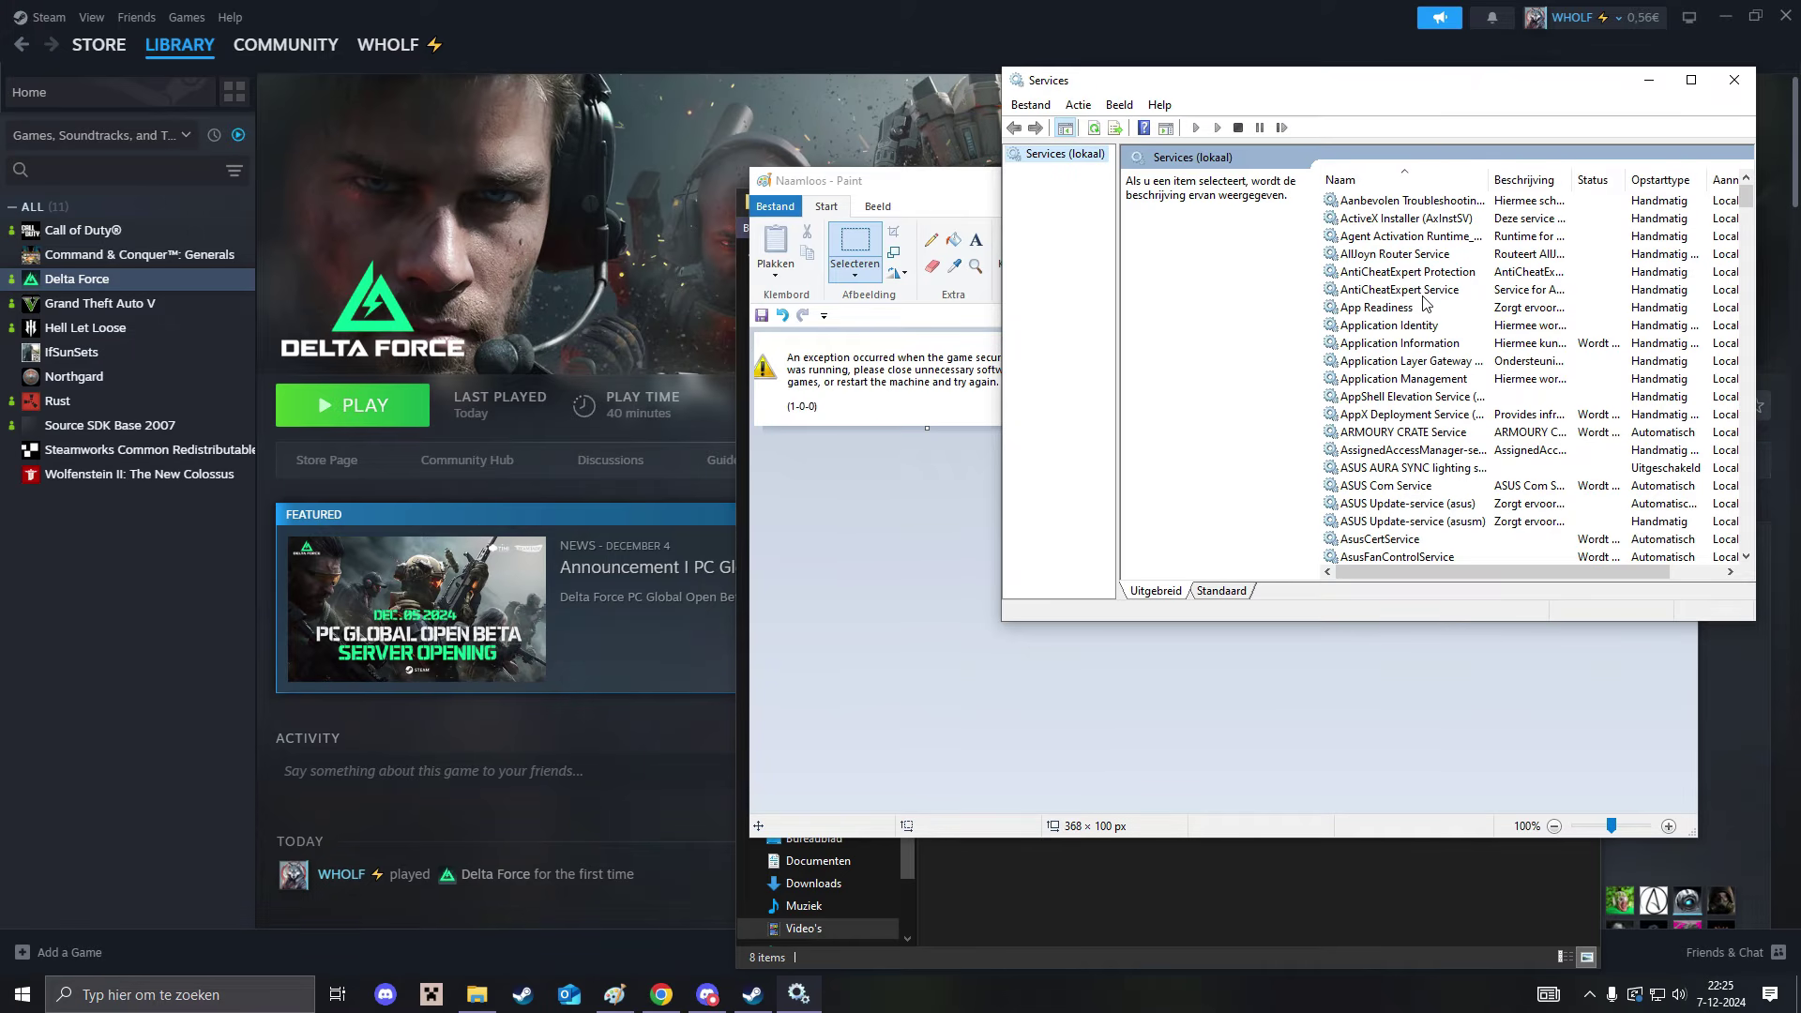
click(1408, 291)
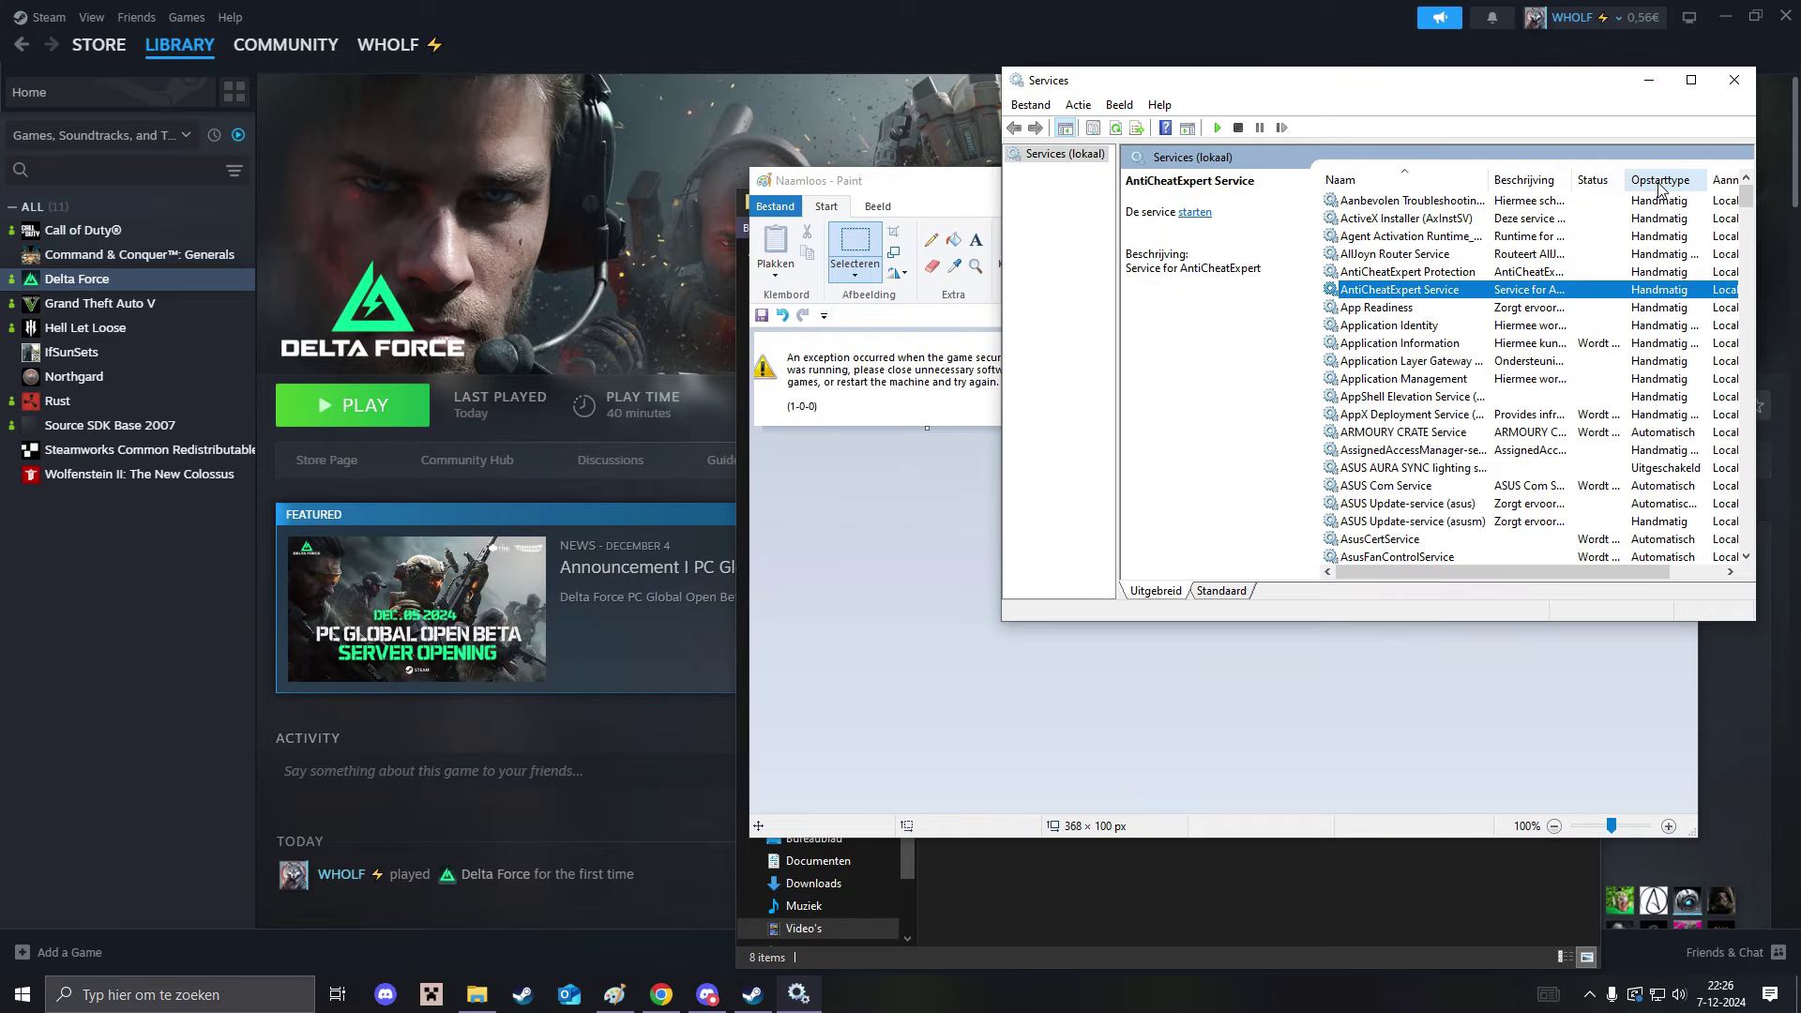
right_click(1662, 291)
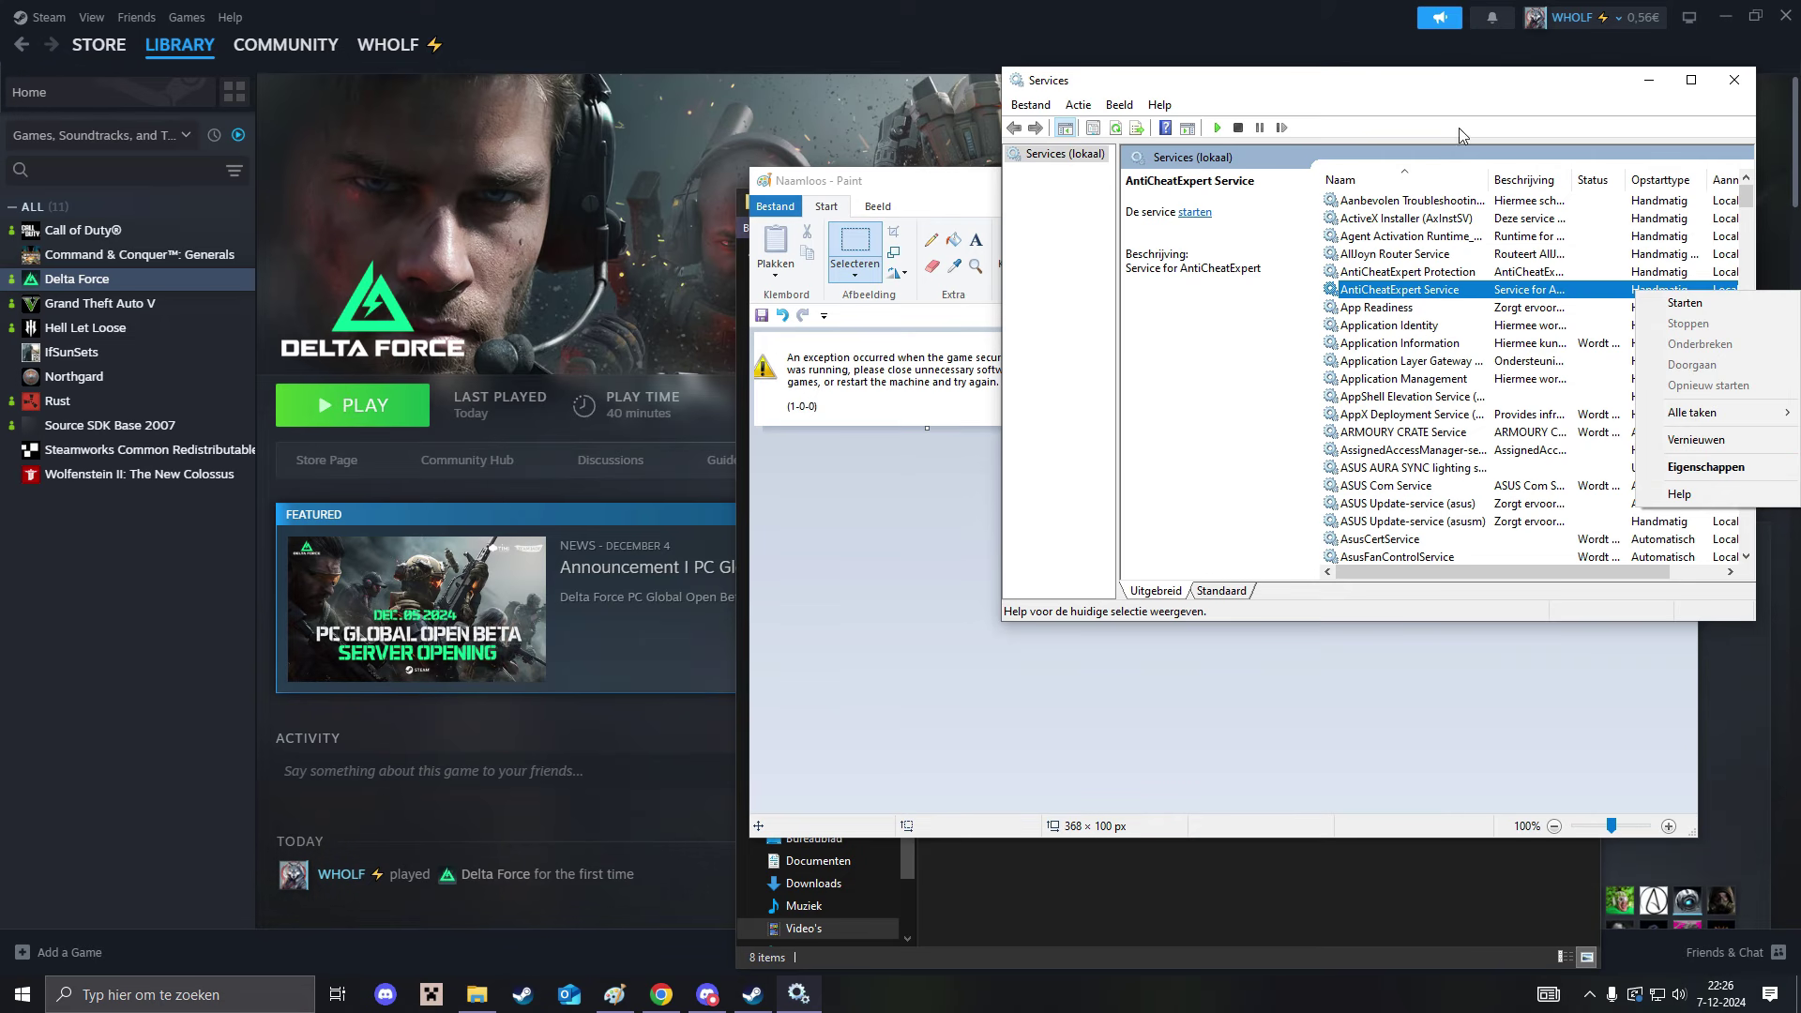
click(1696, 475)
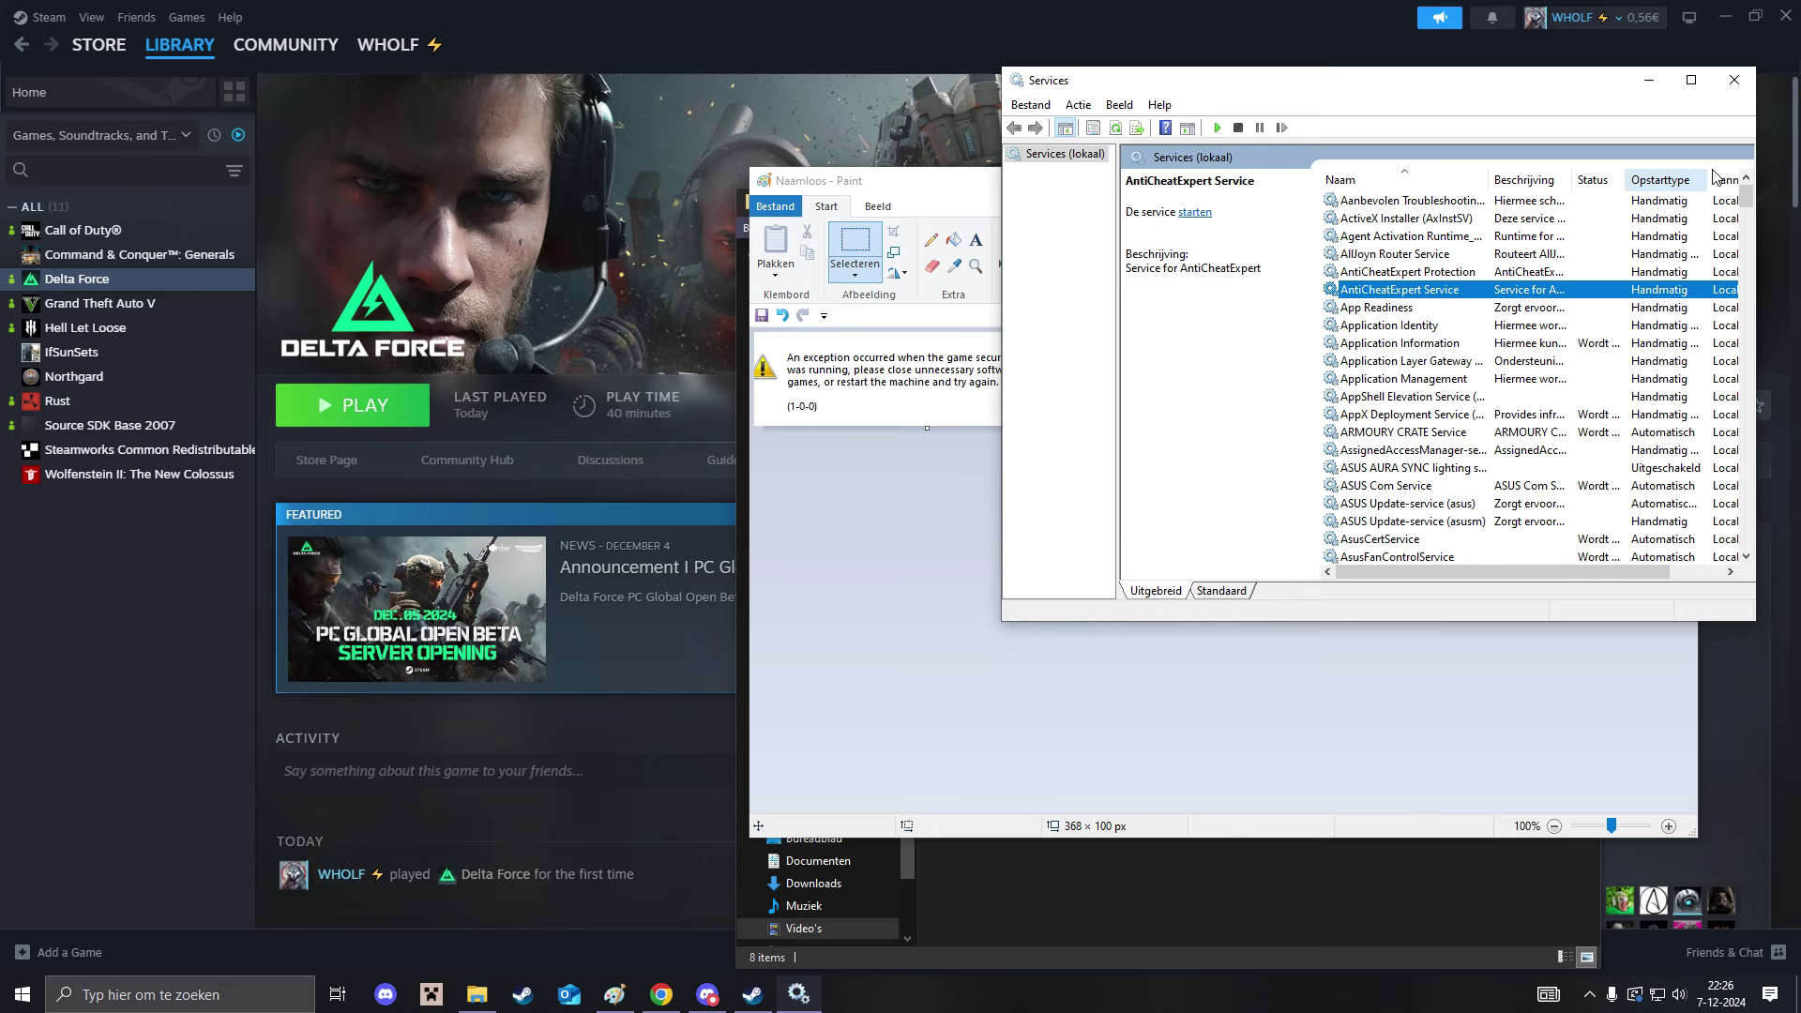
Step: Bring the Steam Delta Force library page back to the foreground
click(235, 497)
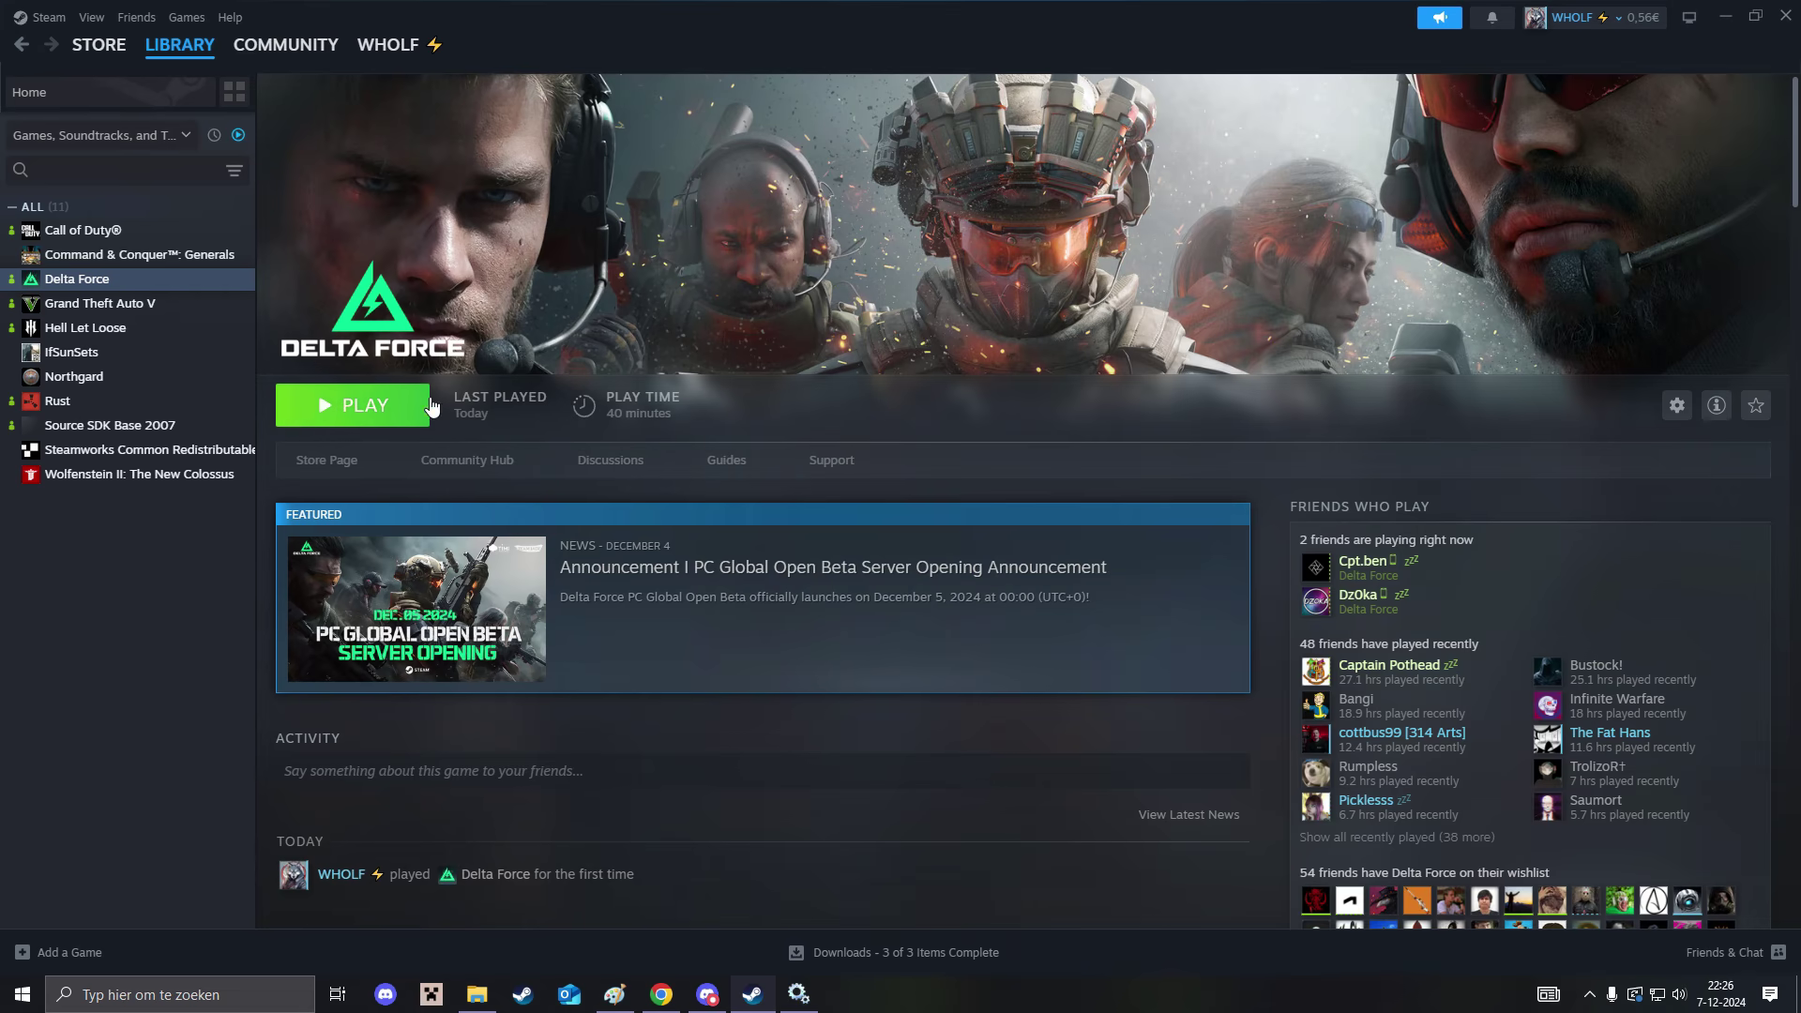